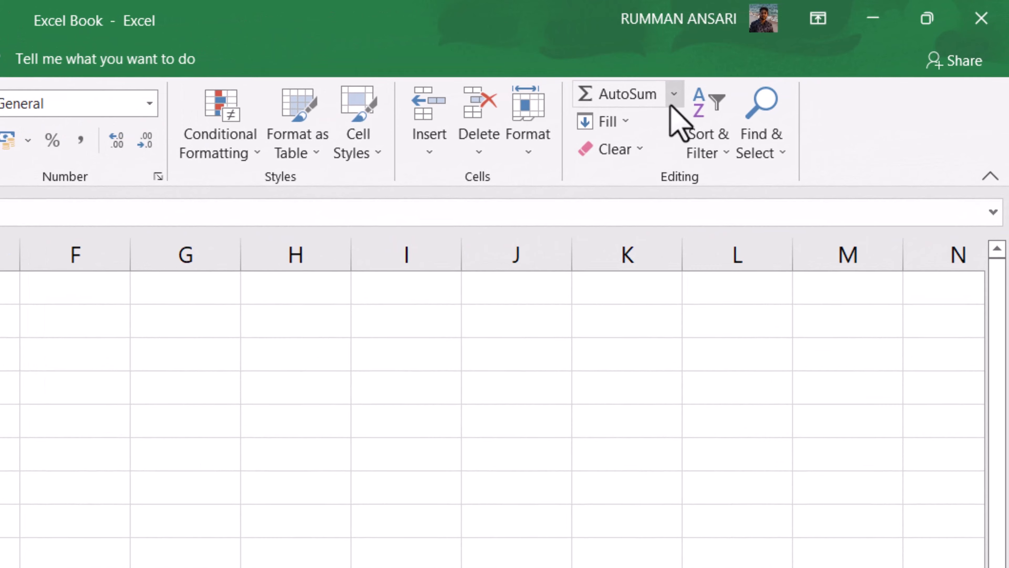
Search the function library for "rank" and insert the RANK.EQ function in cell C2
left_click(673, 103)
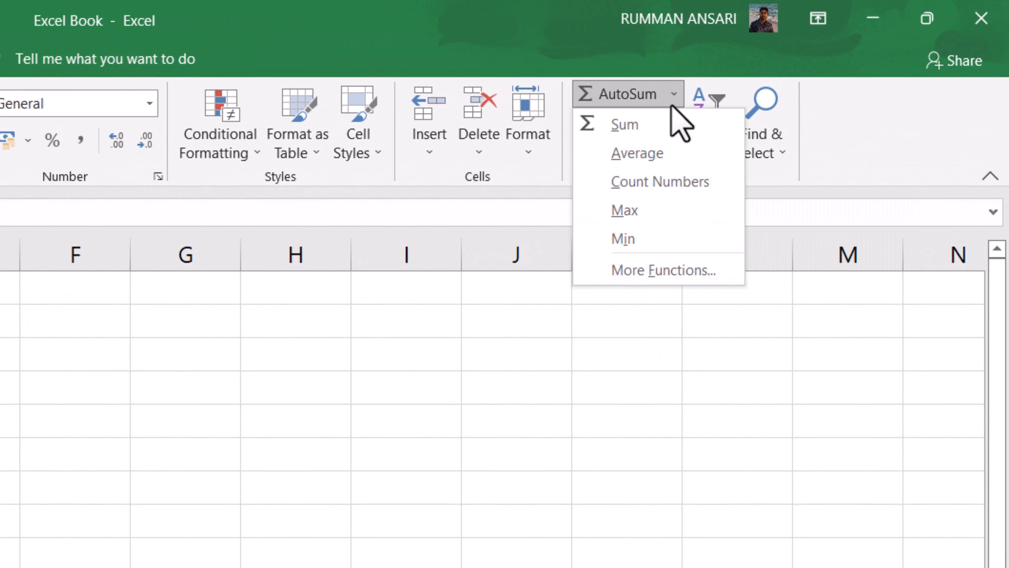
left_click(644, 271)
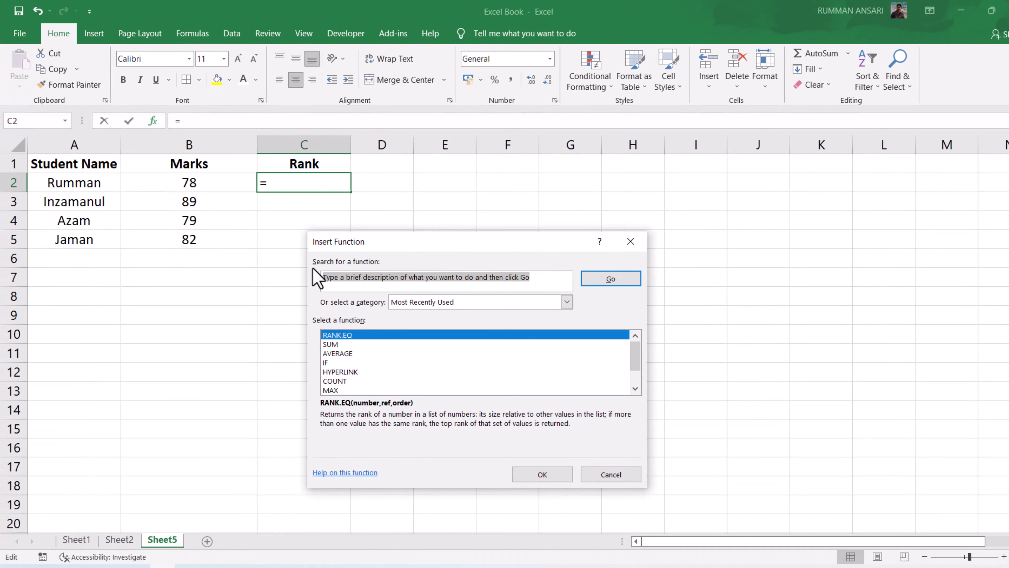
type("rank")
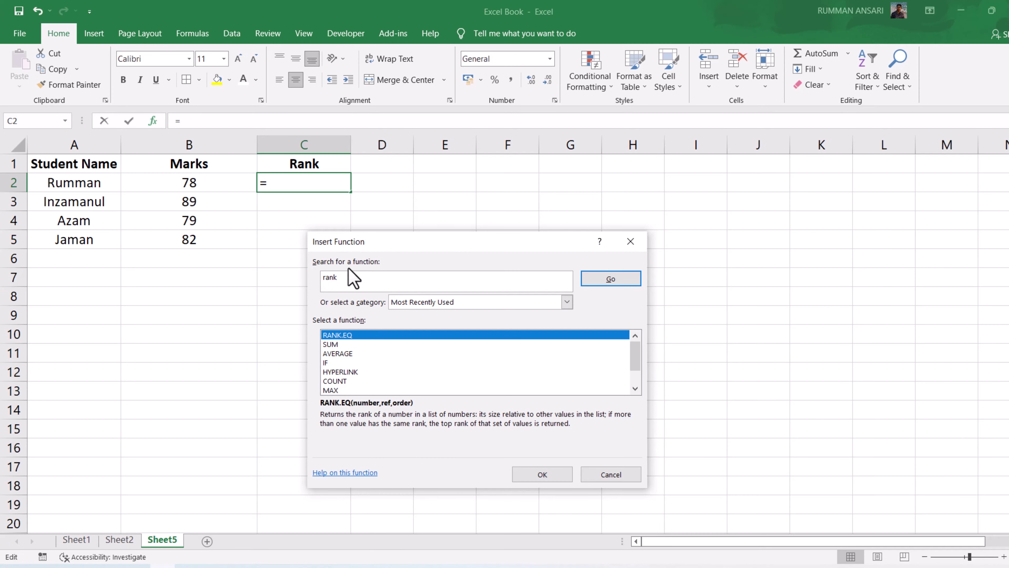
left_click(607, 280)
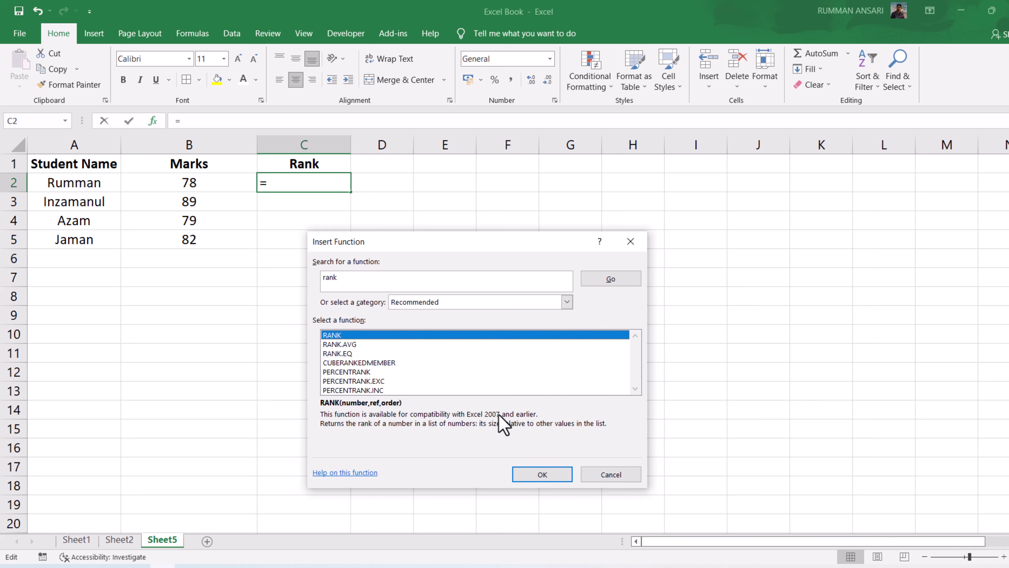
left_click(349, 344)
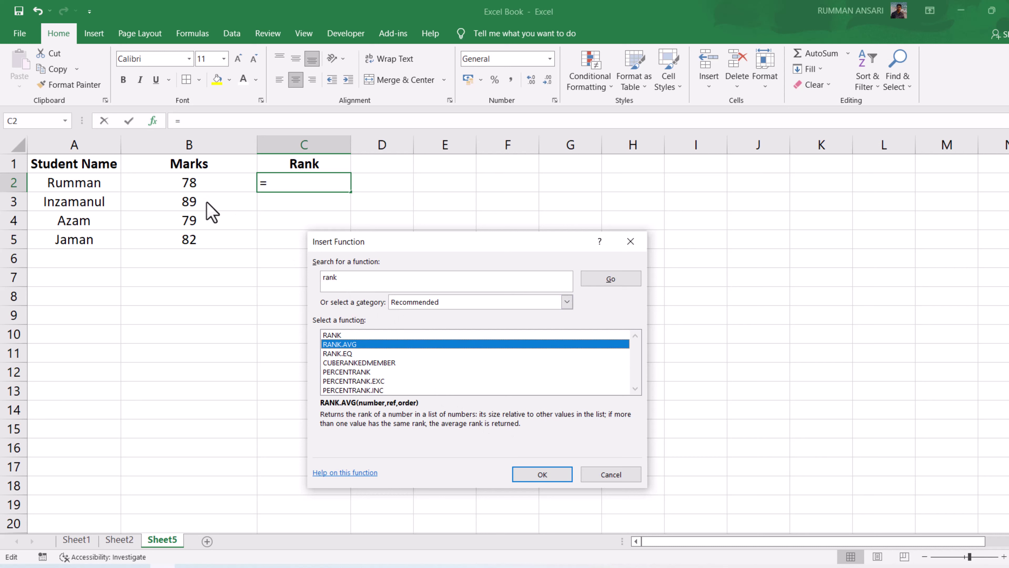
left_click(341, 353)
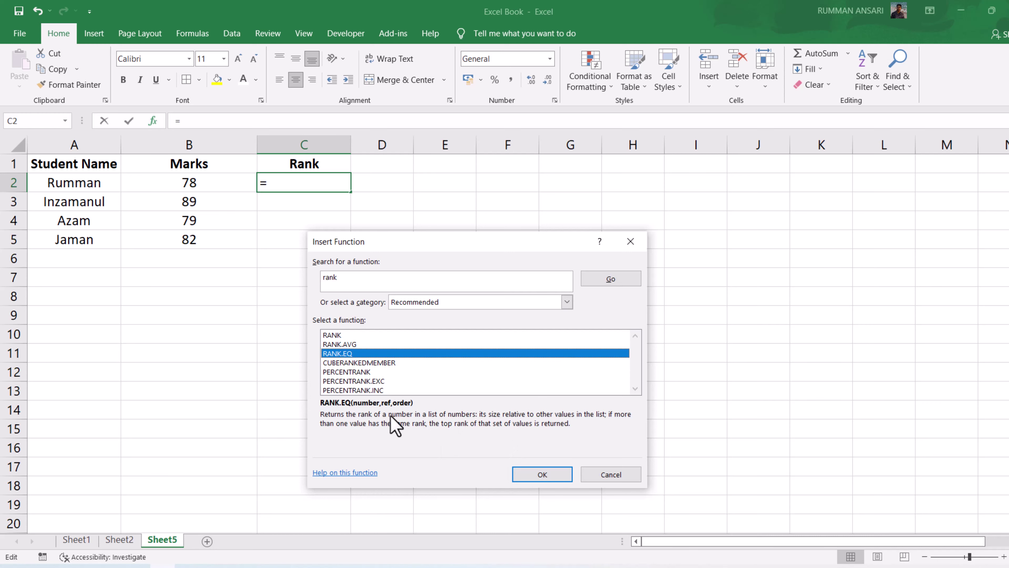
left_click(533, 471)
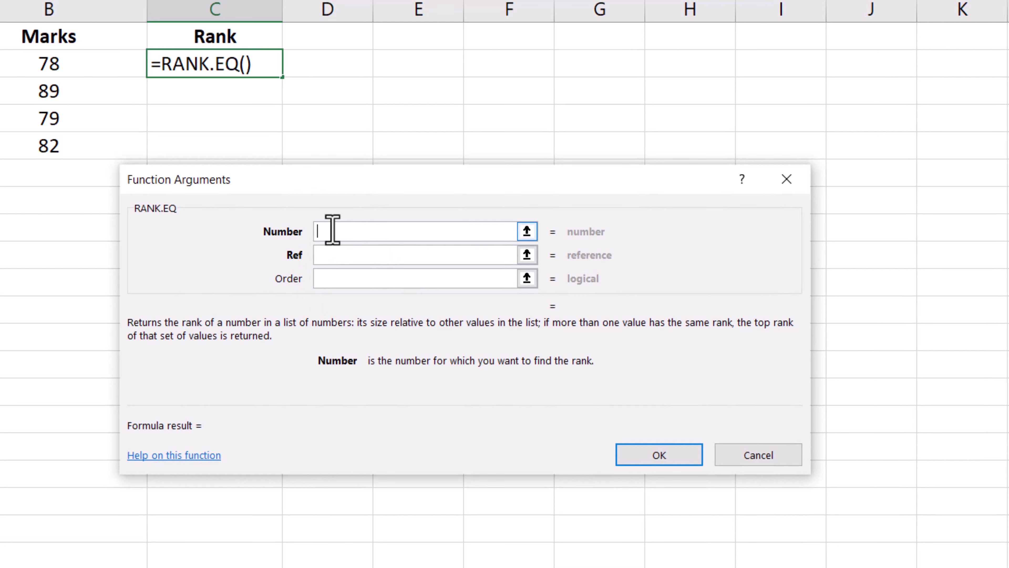
Set RANK.EQ's Number argument to B2 and its Ref argument to the absolute range $B$2:$B$5
left_click(106, 70)
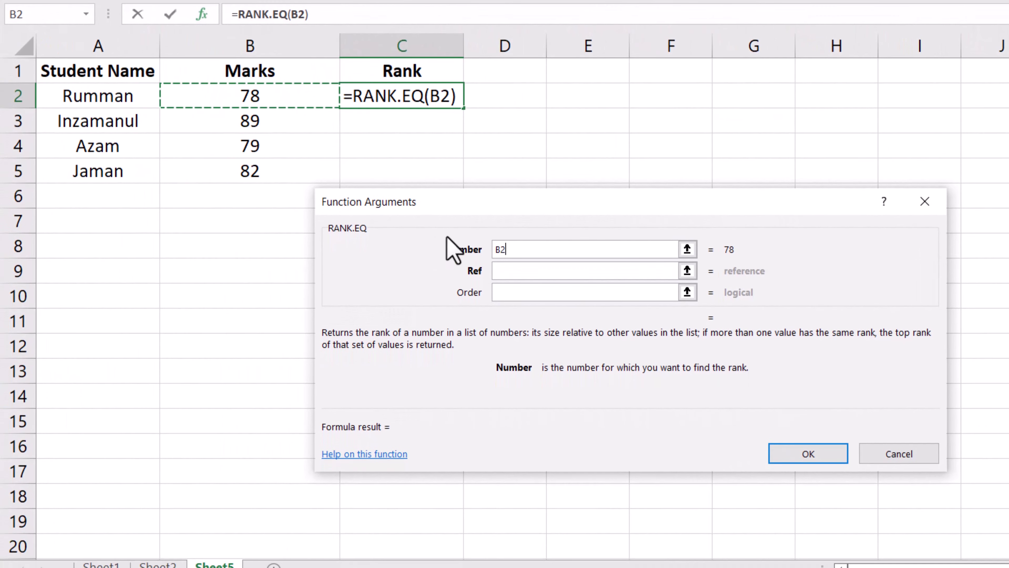
left_click(525, 270)
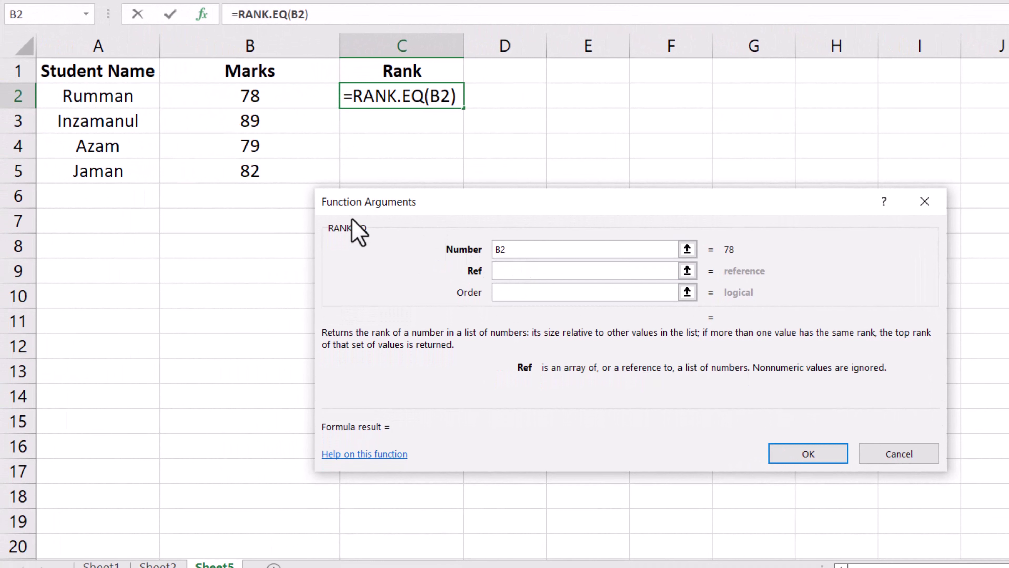
left_click_drag(286, 95, 281, 168)
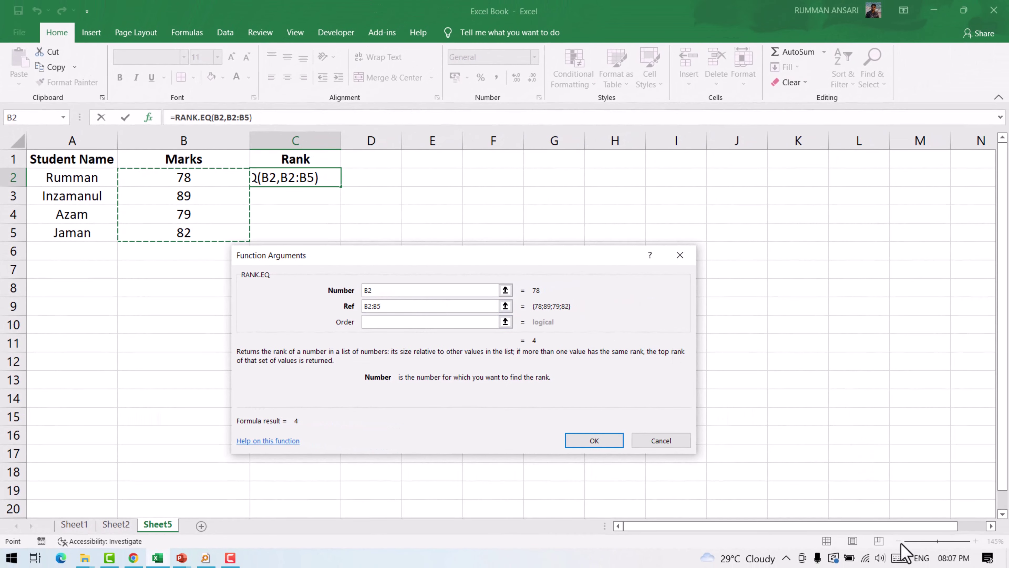
left_click(897, 557)
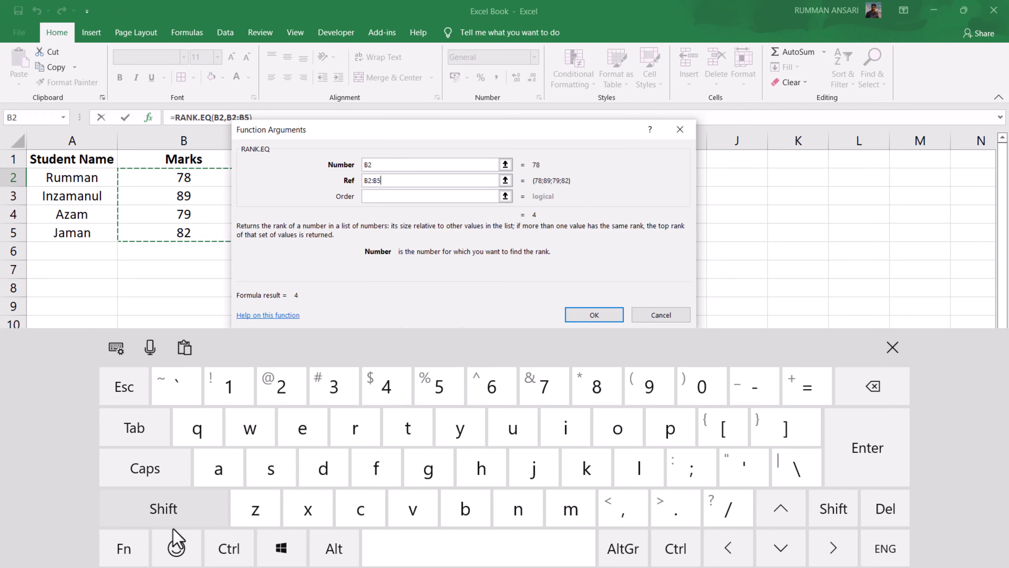
left_click(127, 551)
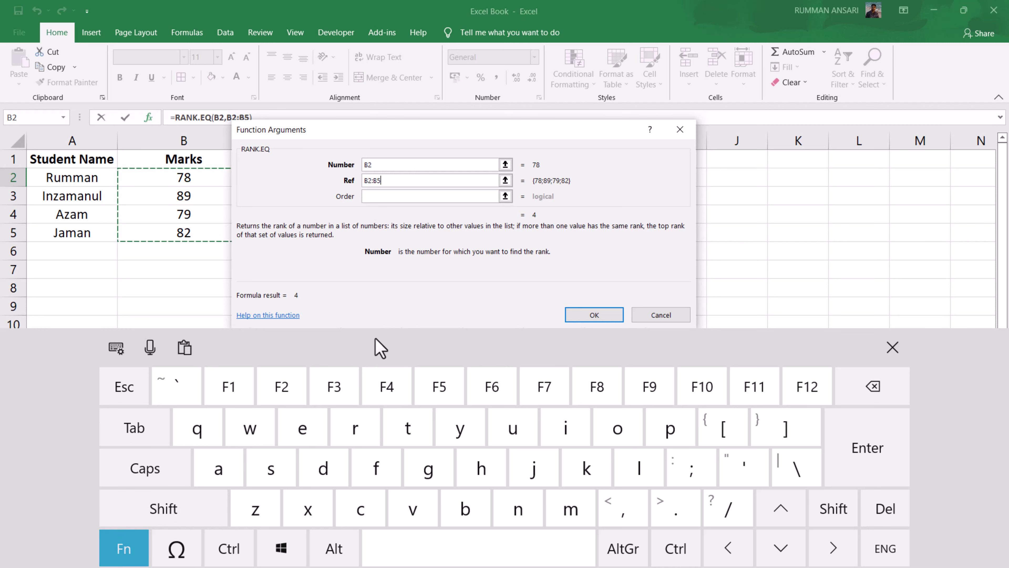
left_click(388, 391)
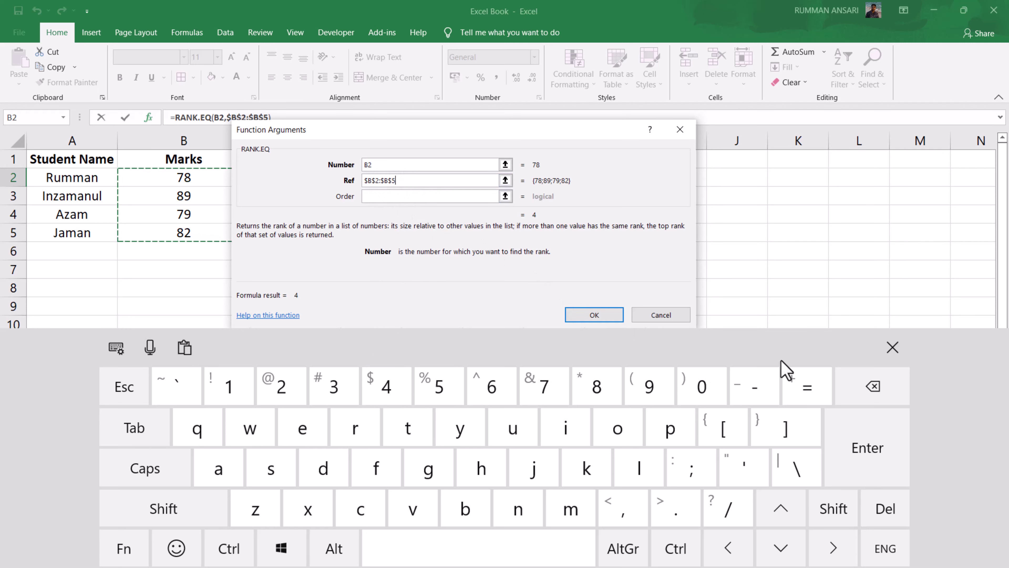
left_click(893, 347)
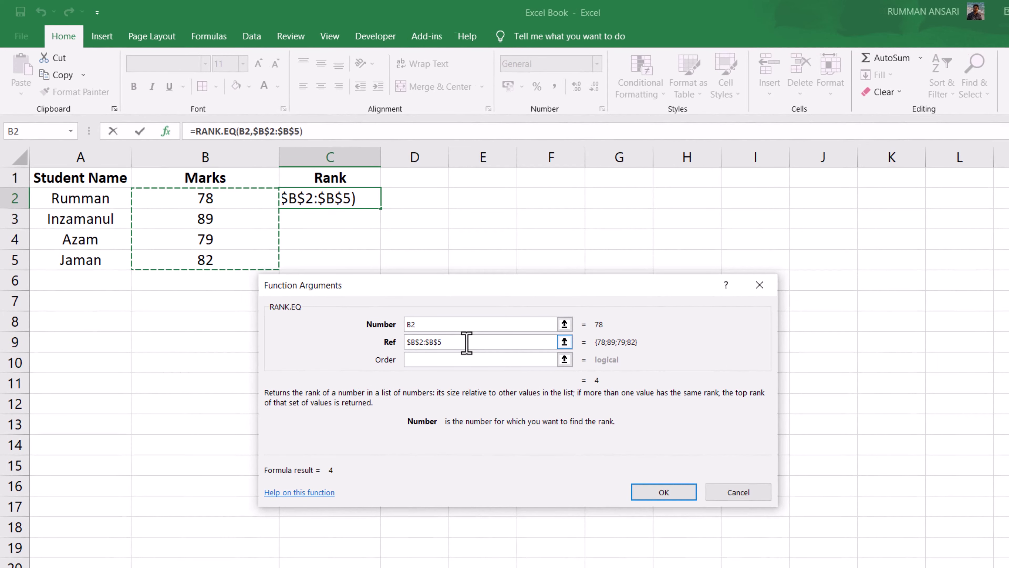
Set the Order argument to 1 for ascending ranking, confirm the function, and fill the formula from C2 down to C5
left_click(419, 362)
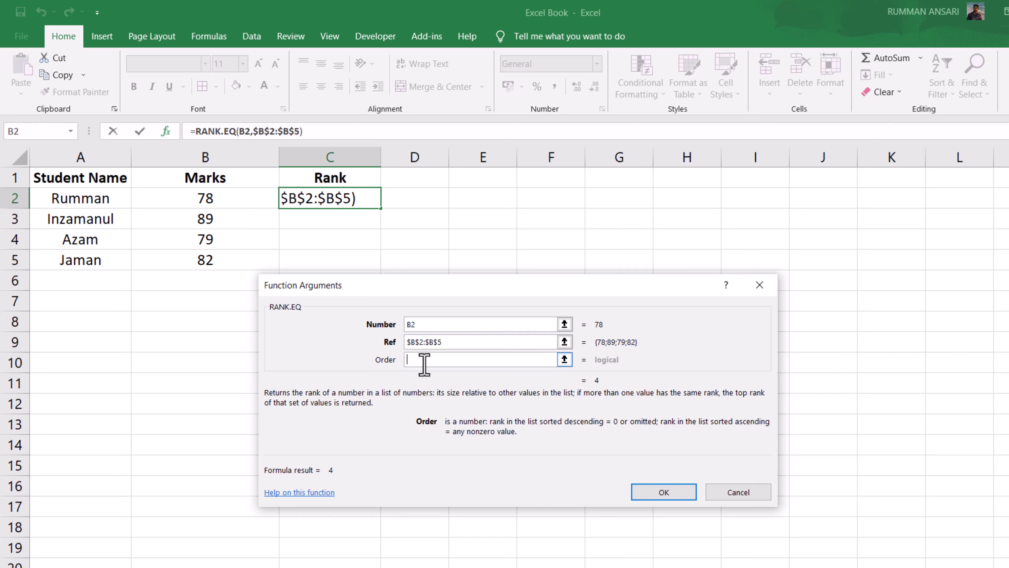
type("1")
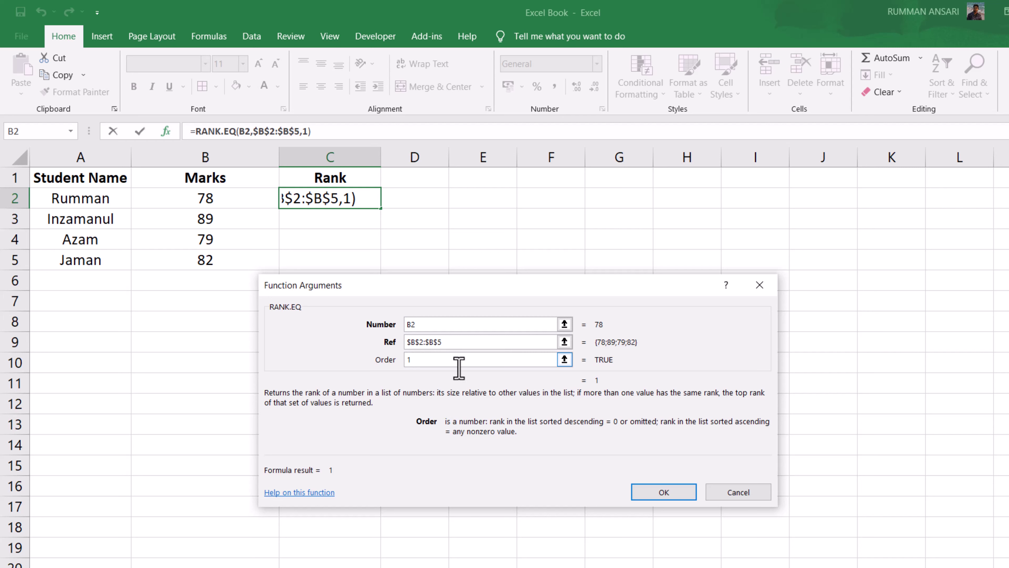
left_click(664, 493)
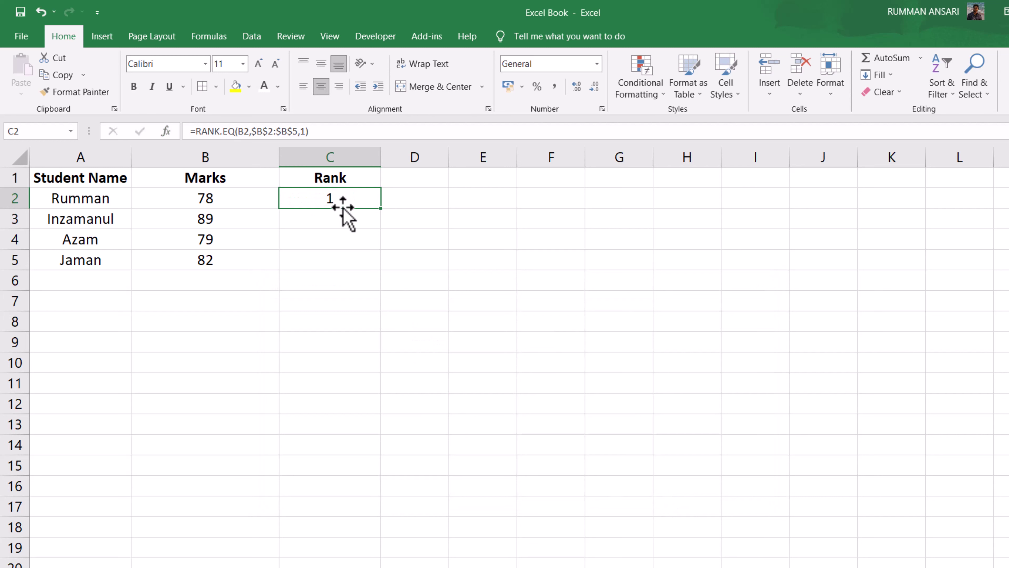
double_click(383, 211)
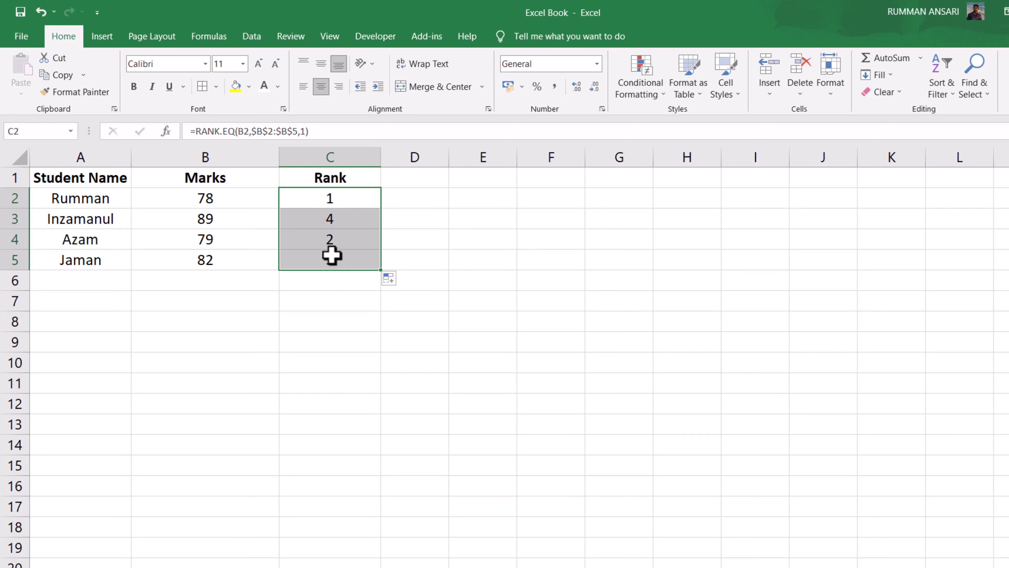
Compare the ascending ranks in C3 and C2 with the student names and marks in the same rows
left_click(205, 219)
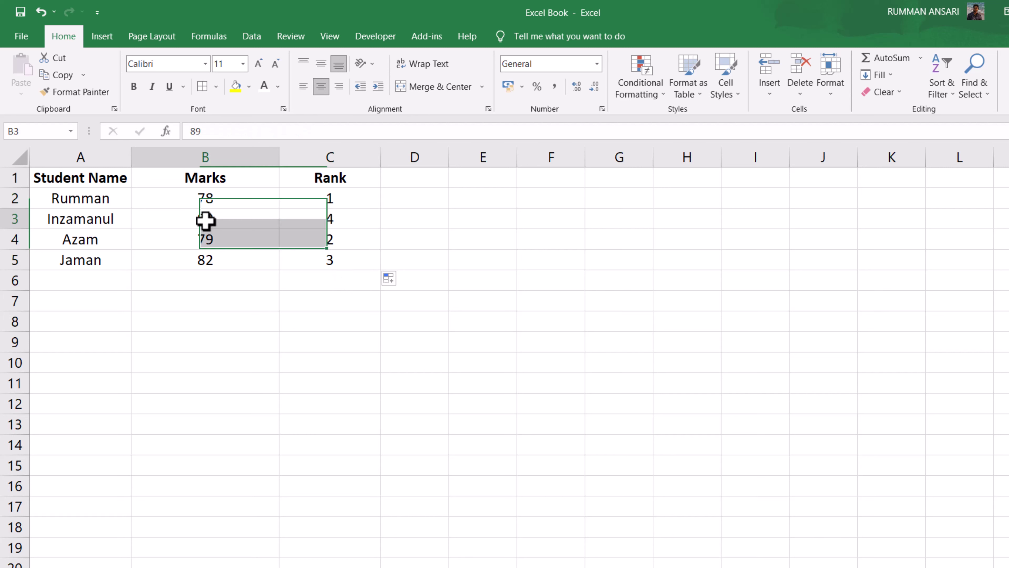
left_click(115, 218)
left_click_drag(149, 218, 240, 220)
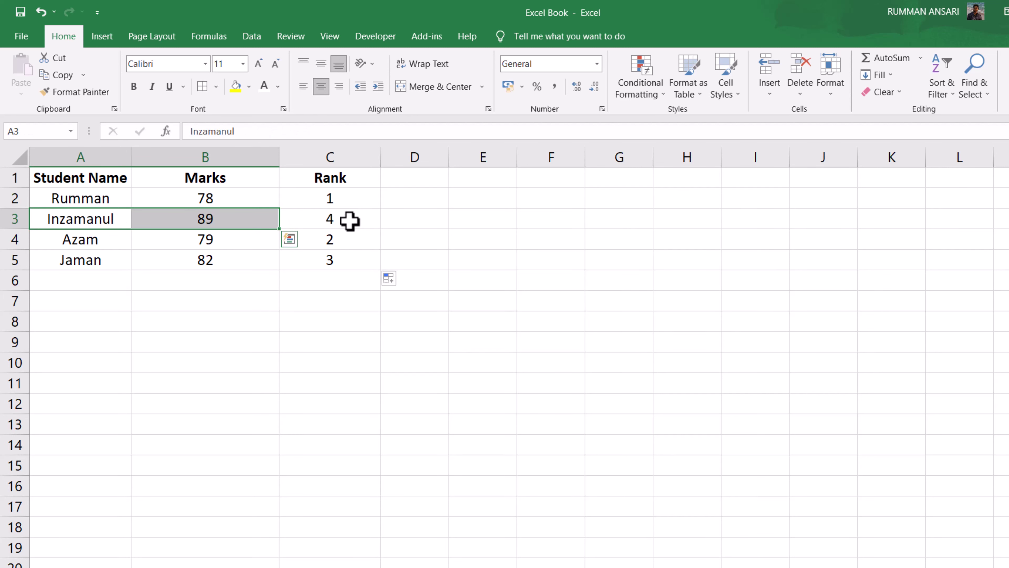
left_click(349, 221)
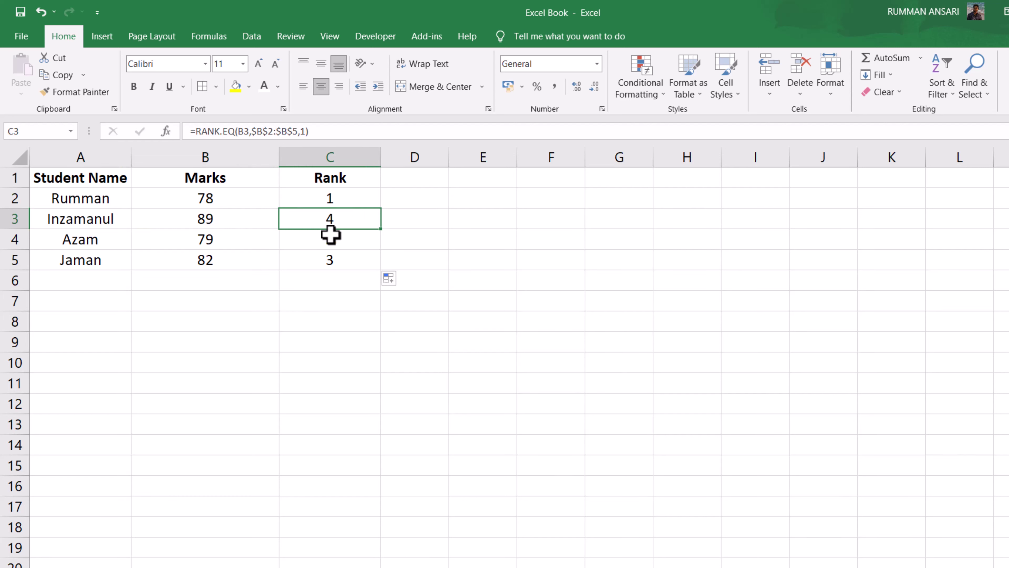
left_click(344, 198)
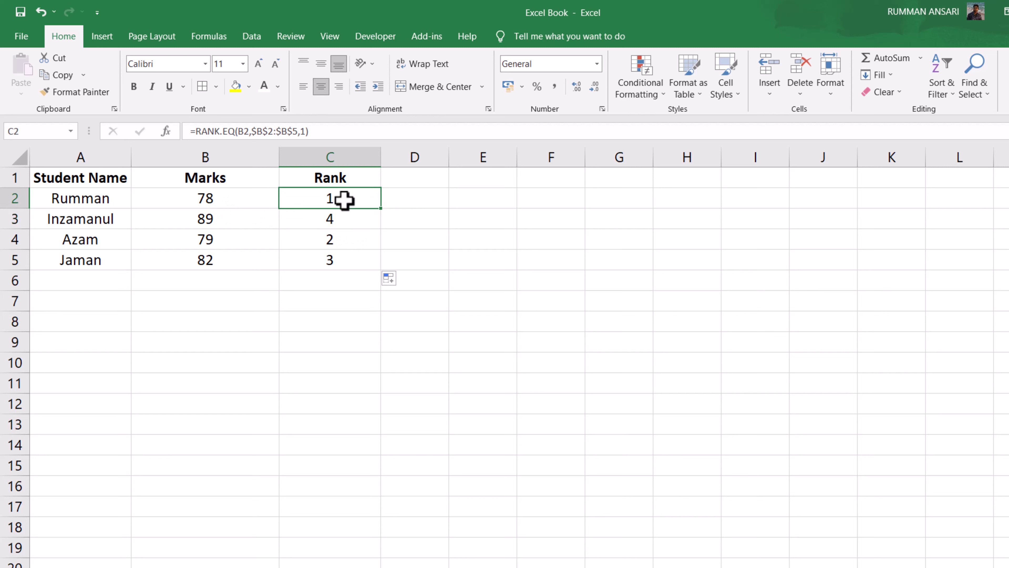
left_click(231, 203)
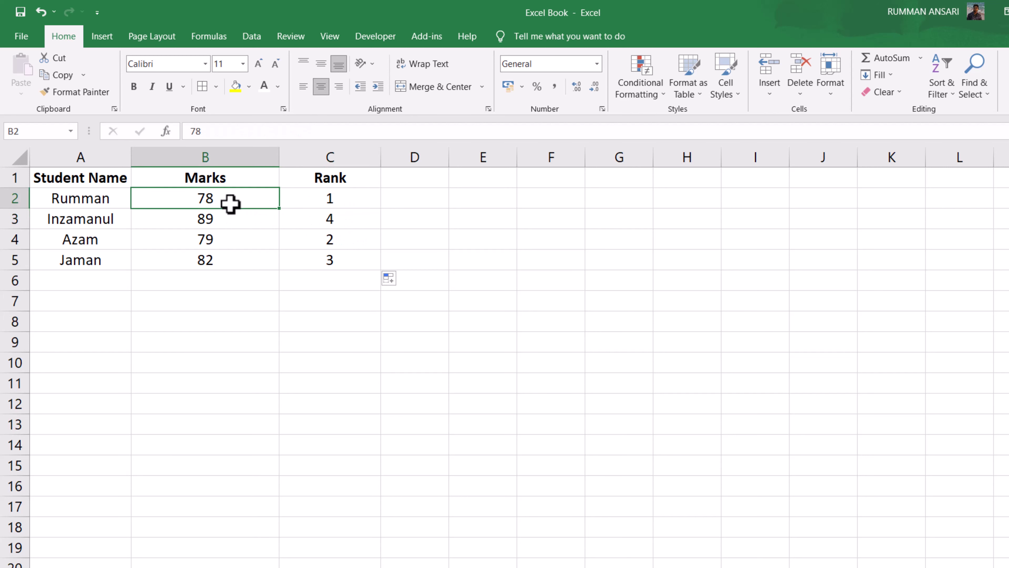
Replace the ranks in C2:C5 with RANK.EQ of B2 against $B$2:$B$5 using Order 0, filled down the column
left_click(347, 198)
left_click_drag(347, 198, 339, 260)
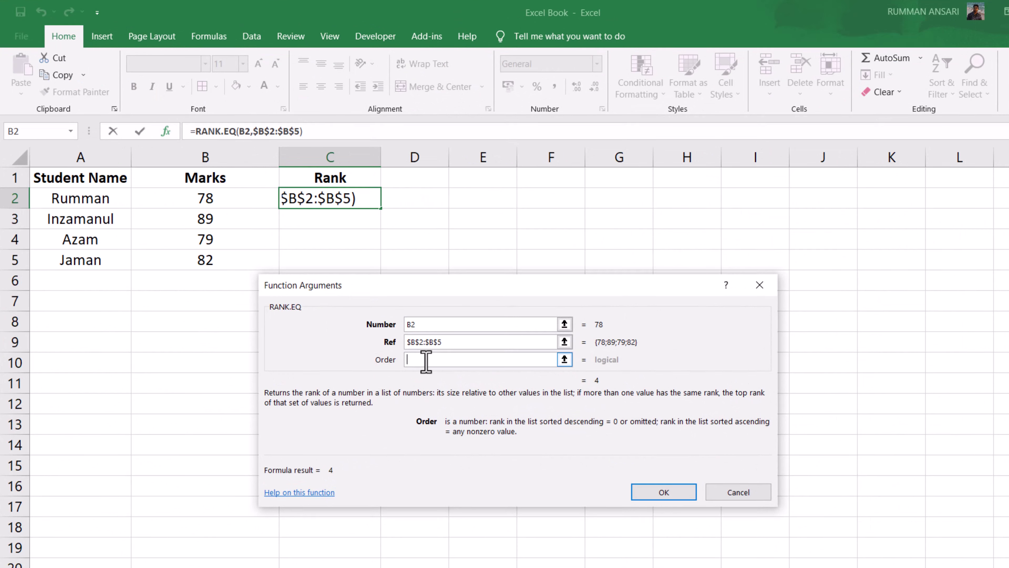
type("0")
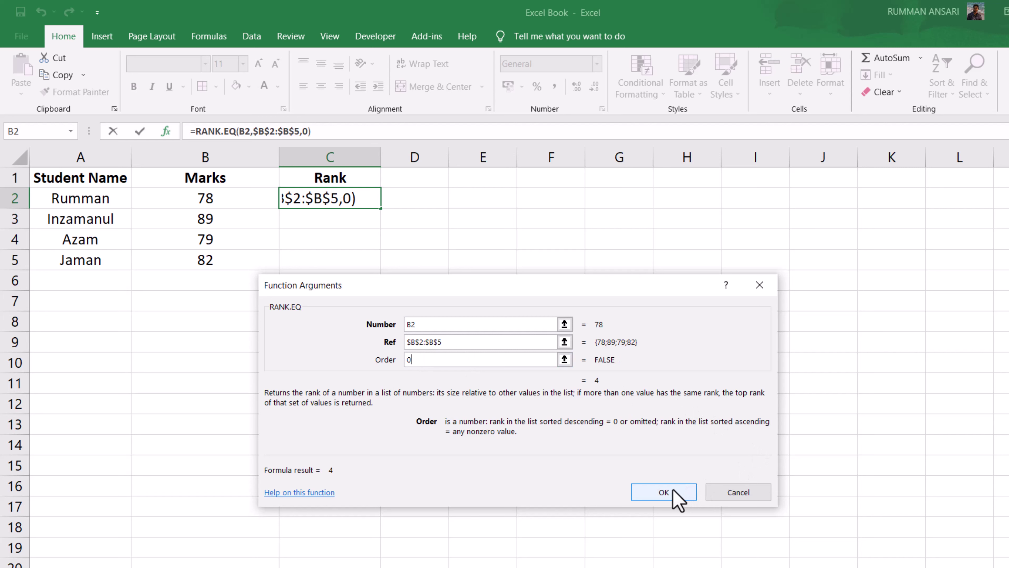
left_click(663, 492)
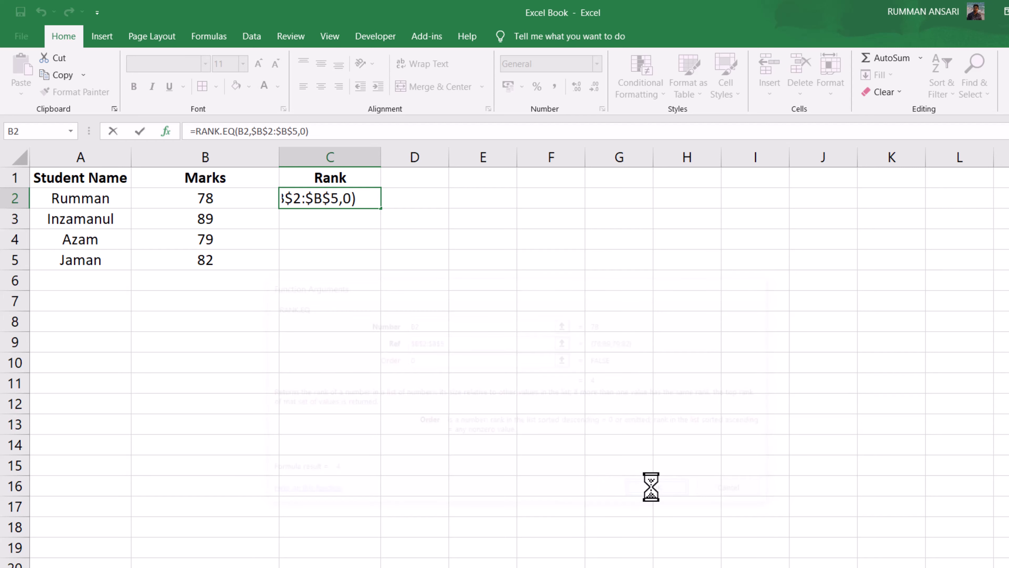
double_click(381, 207)
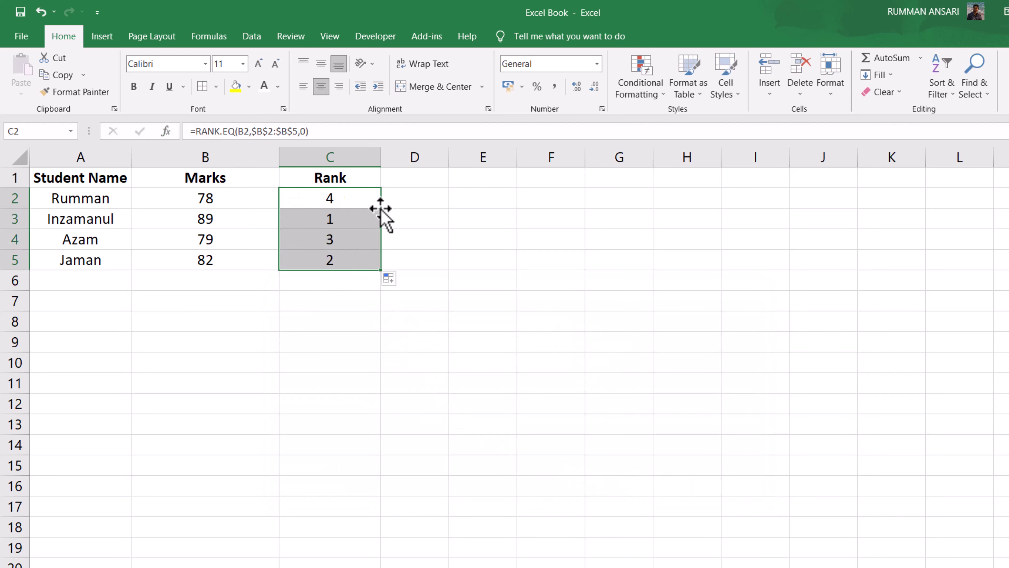
Check the descending ranks in rows 3 and 2 against each student's marks
left_click(347, 222)
left_click(218, 213)
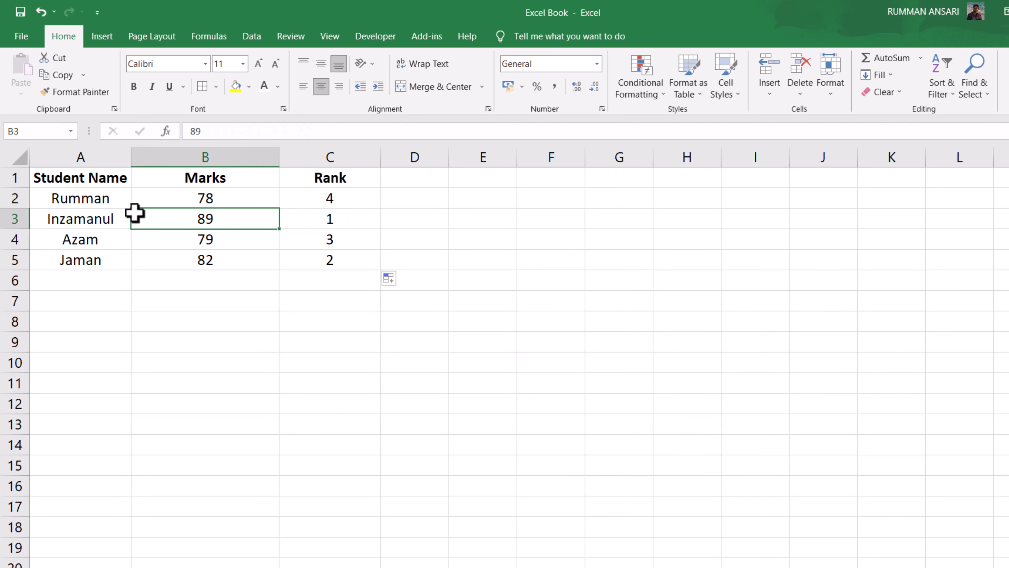
left_click_drag(130, 214, 231, 214)
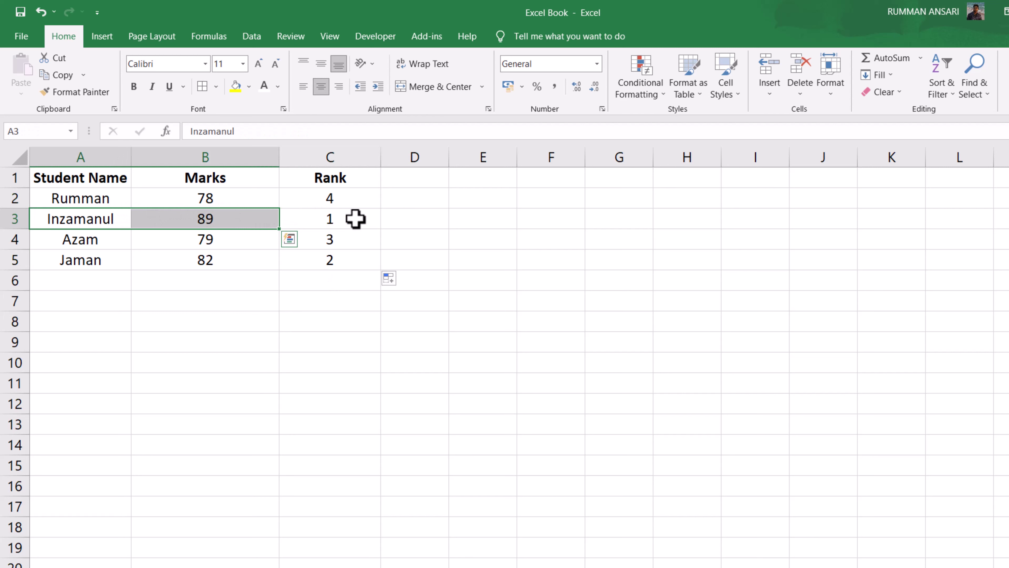
left_click(355, 219)
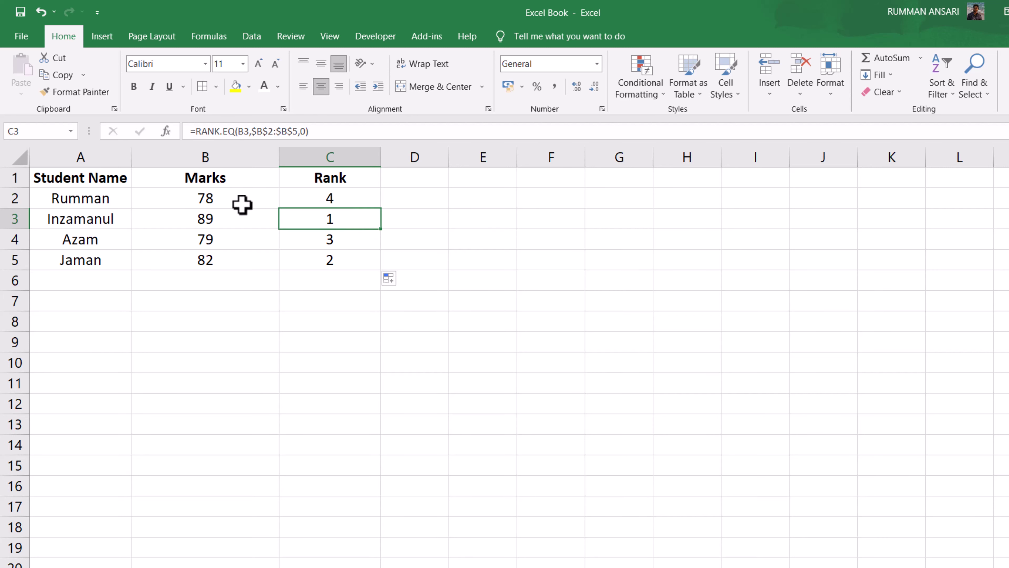
left_click_drag(104, 194, 193, 194)
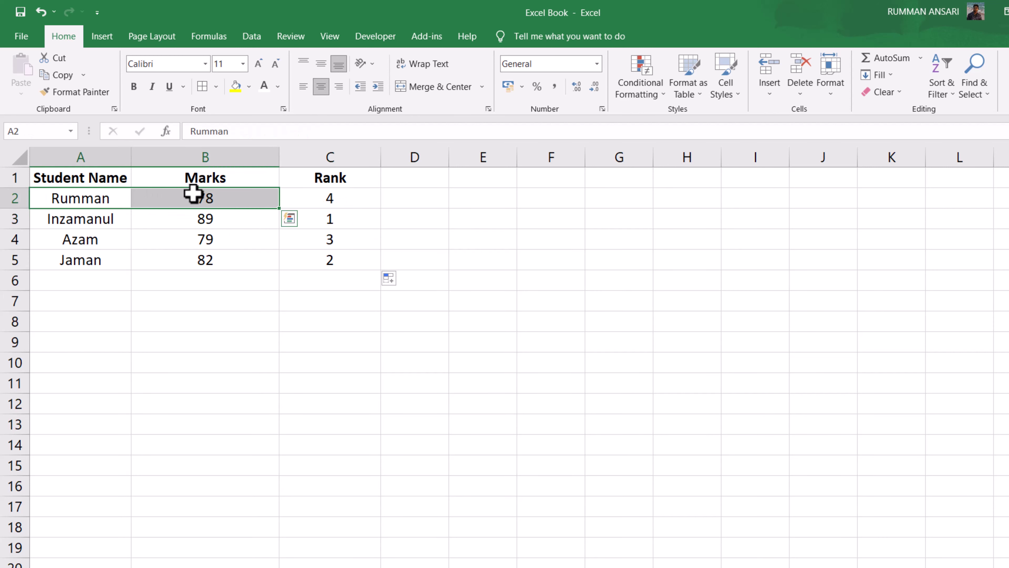
left_click(341, 200)
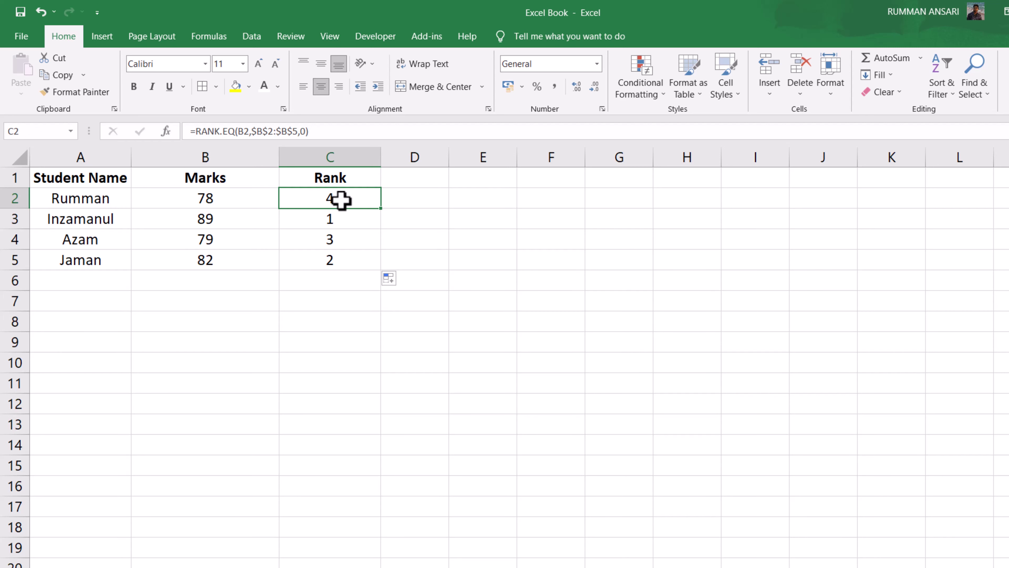